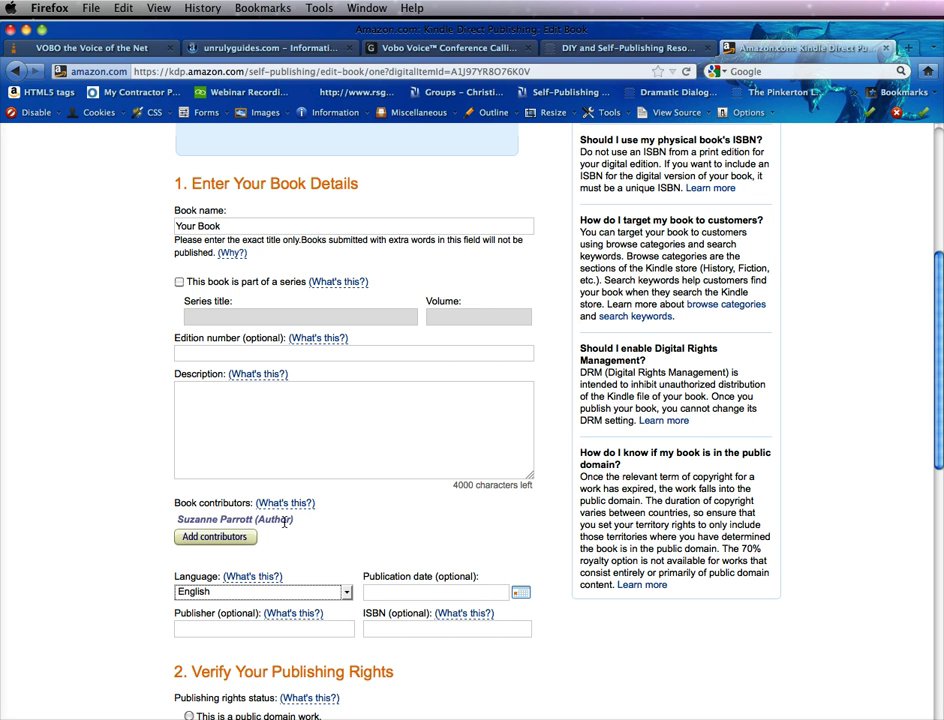
Examine the title options for an additional book contributor, and save the contributors without the extra row
{"action": "left_click", "coordinate": [226, 537]}
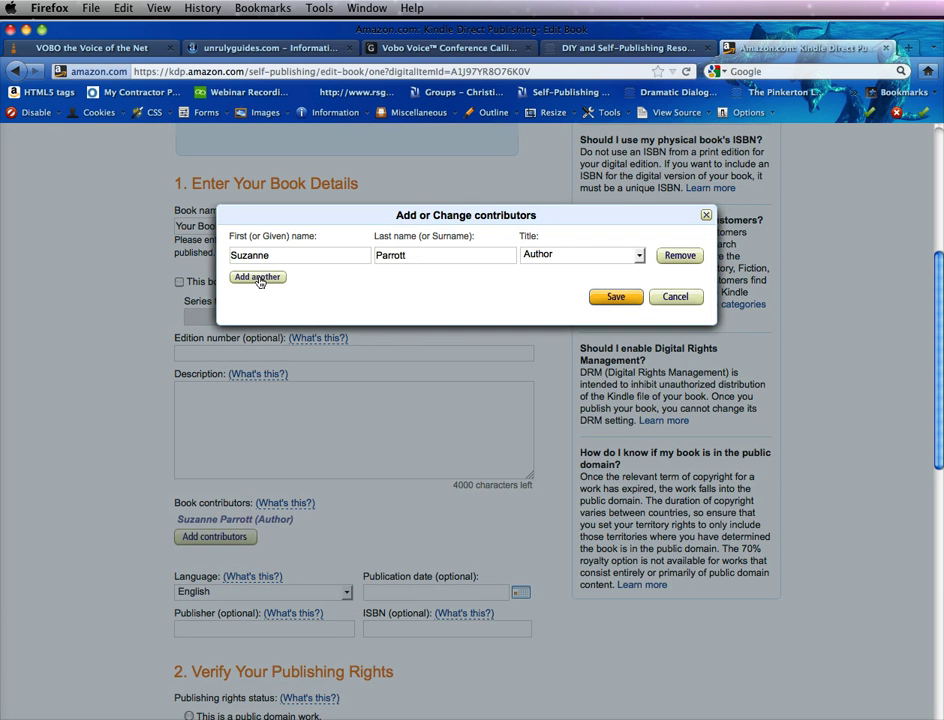
{"action": "left_click", "coordinate": [259, 279]}
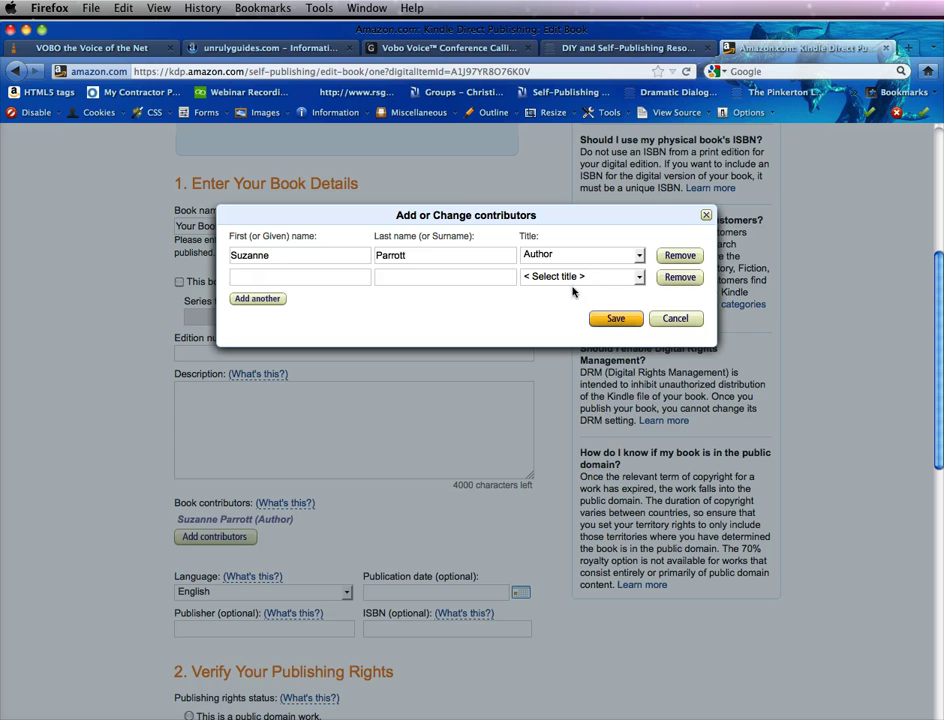
{"action": "left_click", "coordinate": [637, 278]}
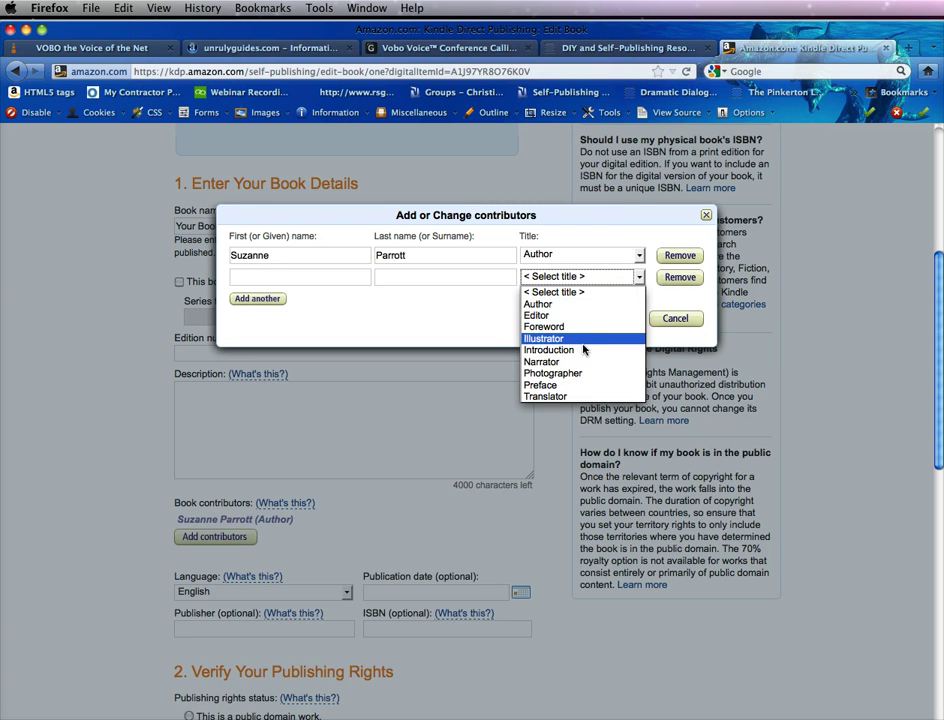
{"action": "left_click", "coordinate": [409, 280]}
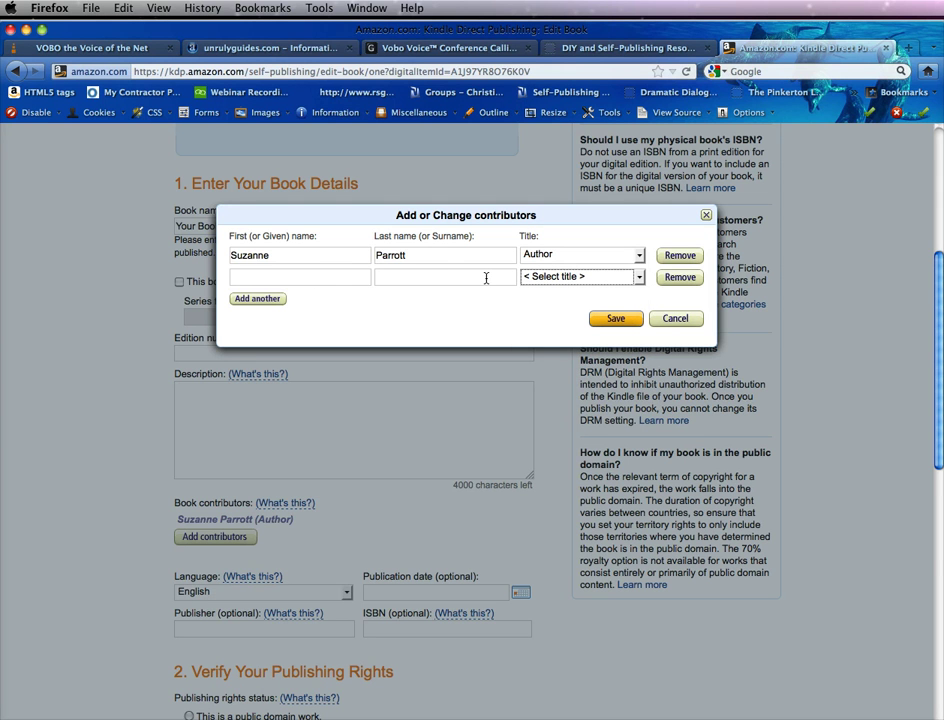
{"action": "left_click", "coordinate": [687, 280]}
{"action": "left_click", "coordinate": [613, 297]}
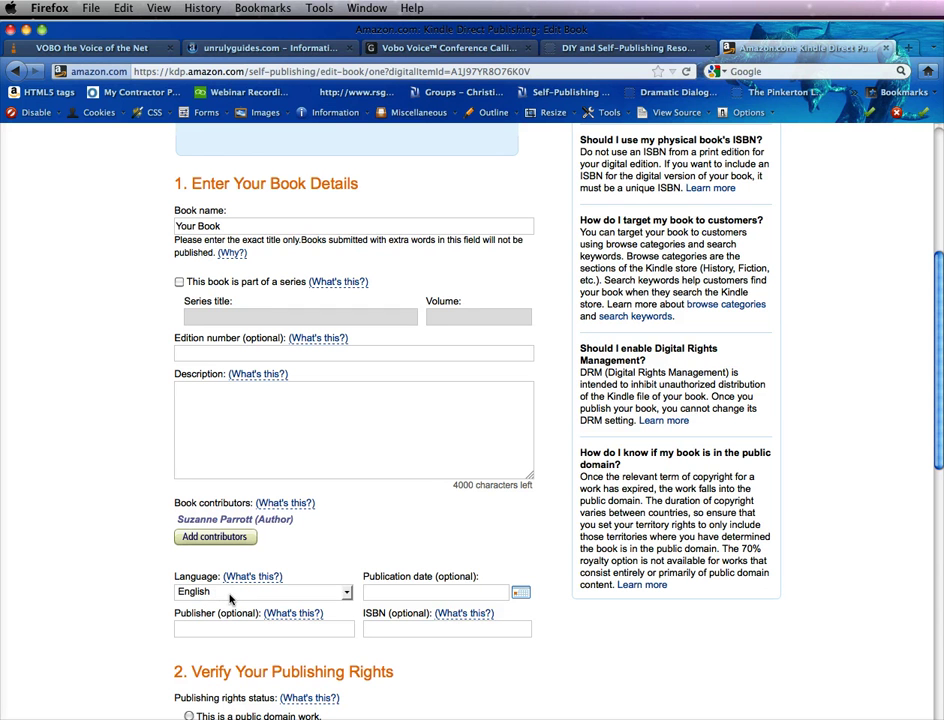
Check which languages are available for the book
{"action": "left_click", "coordinate": [348, 594]}
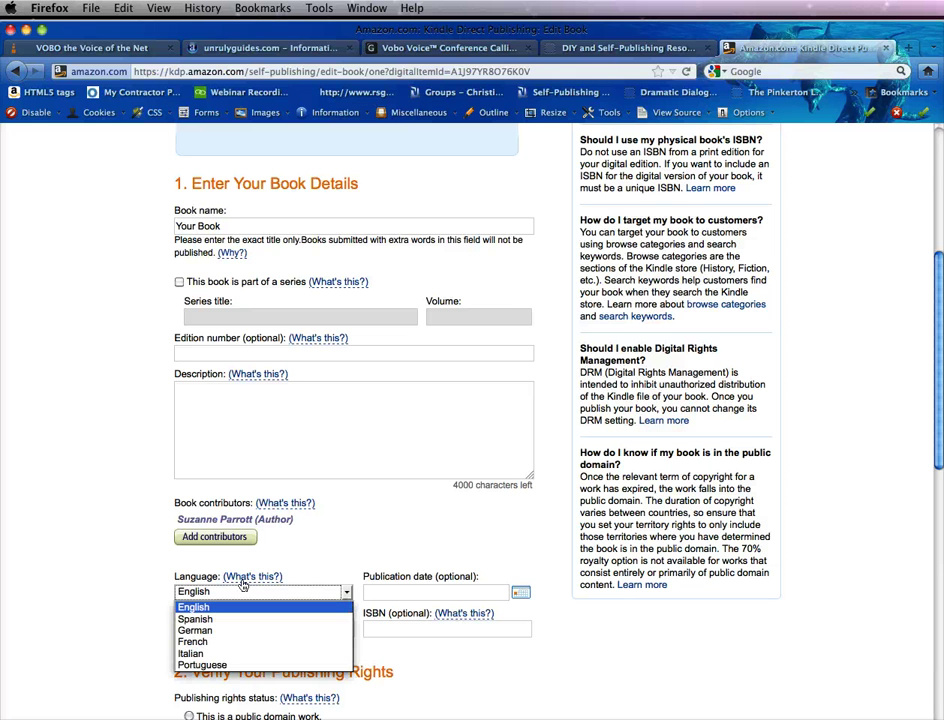
{"action": "left_click", "coordinate": [140, 562]}
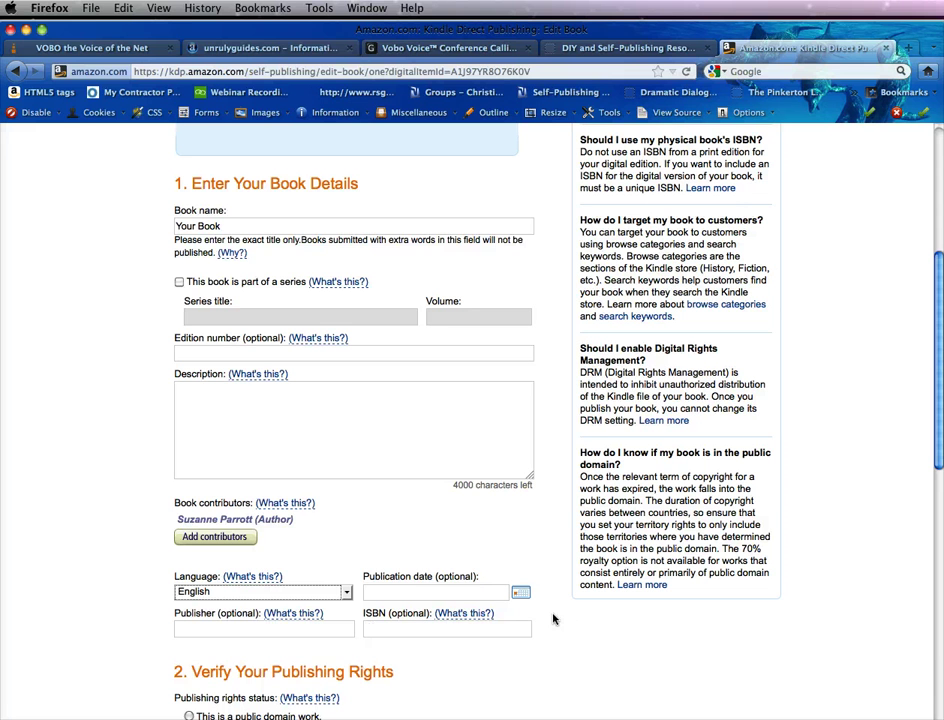
Set the publishing rights status to not a public domain work, with the necessary publishing rights held
{"action": "scroll", "coordinate": [553, 619], "scroll_direction": "down", "scroll_amount": 5}
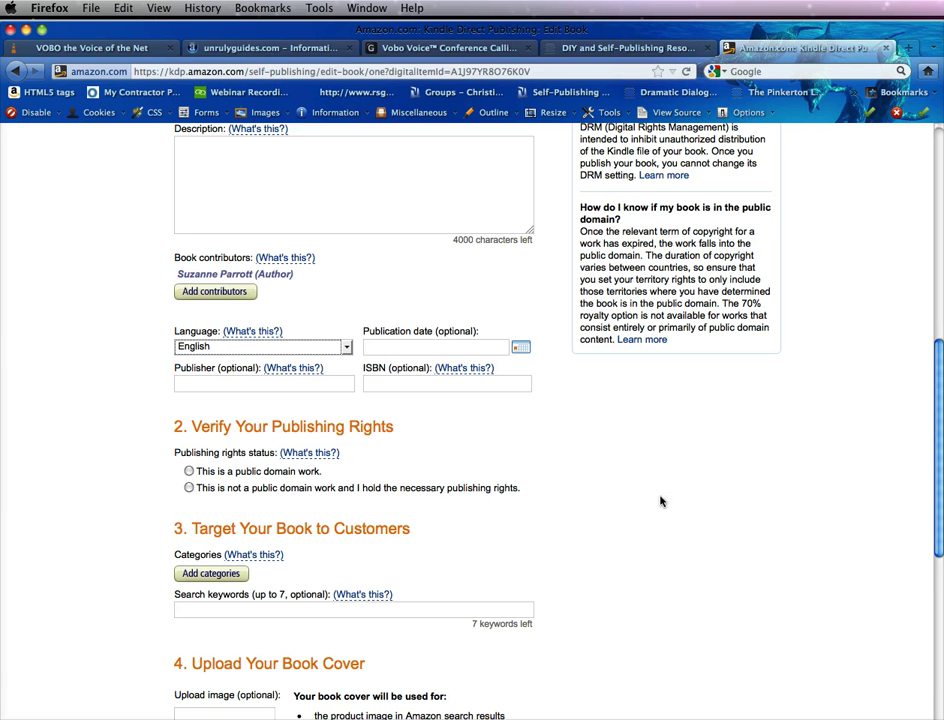
{"action": "scroll", "coordinate": [660, 501], "scroll_direction": "up", "scroll_amount": 3}
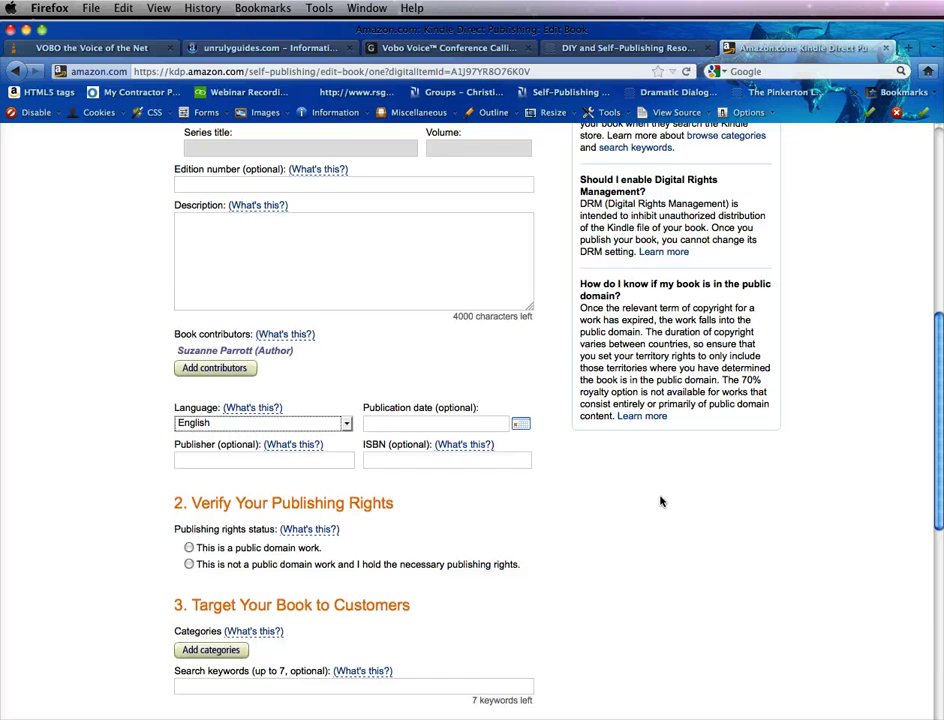
{"action": "scroll", "coordinate": [660, 501], "scroll_direction": "up", "scroll_amount": 1}
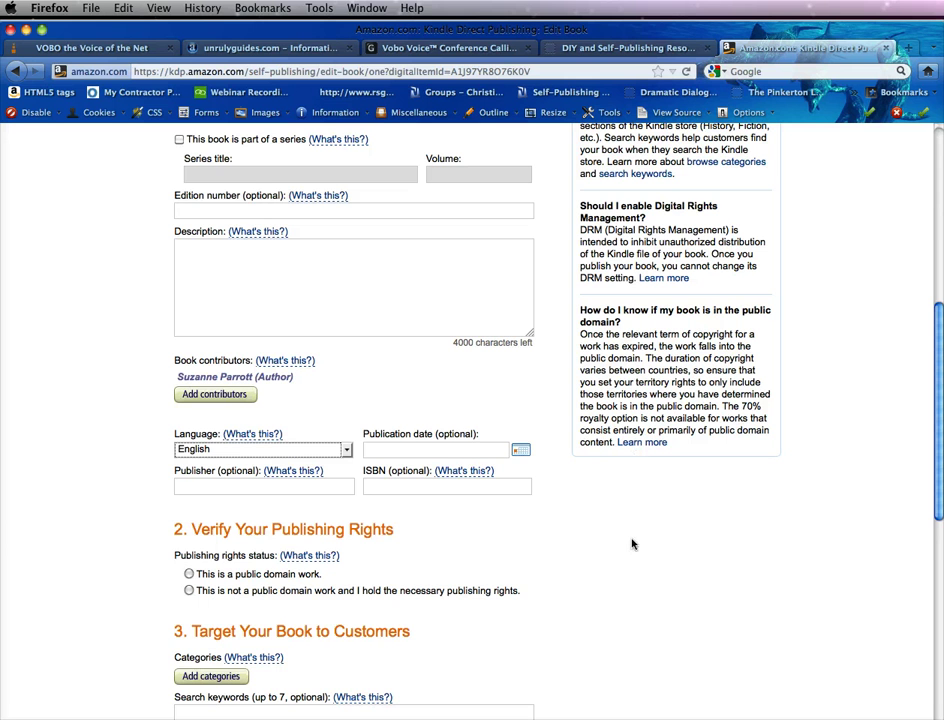
{"action": "scroll", "coordinate": [632, 544], "scroll_direction": "down", "scroll_amount": 3}
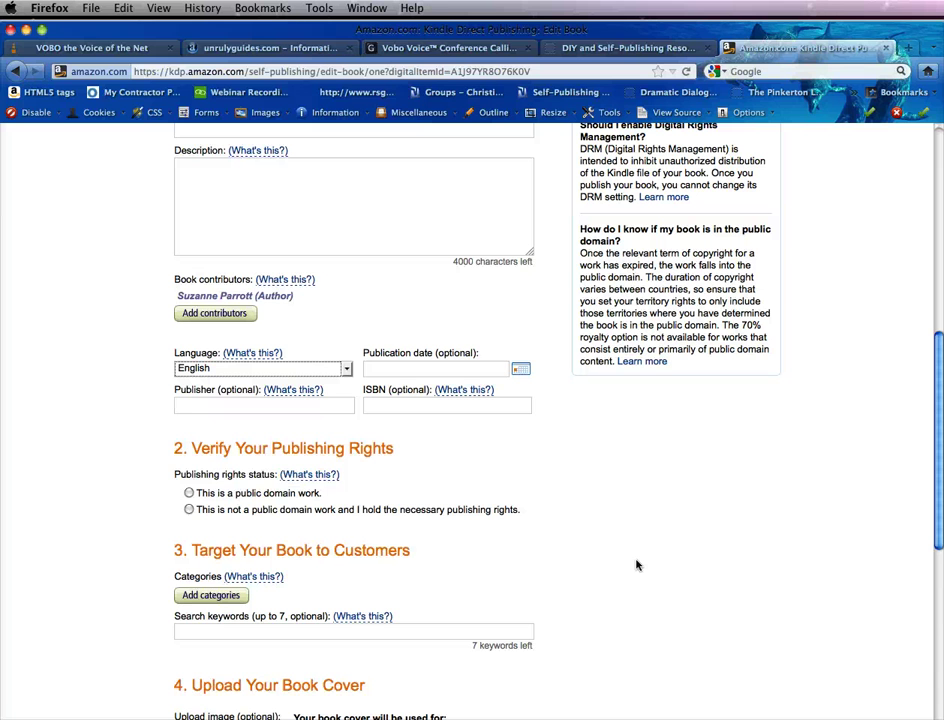
{"action": "left_click", "coordinate": [189, 510]}
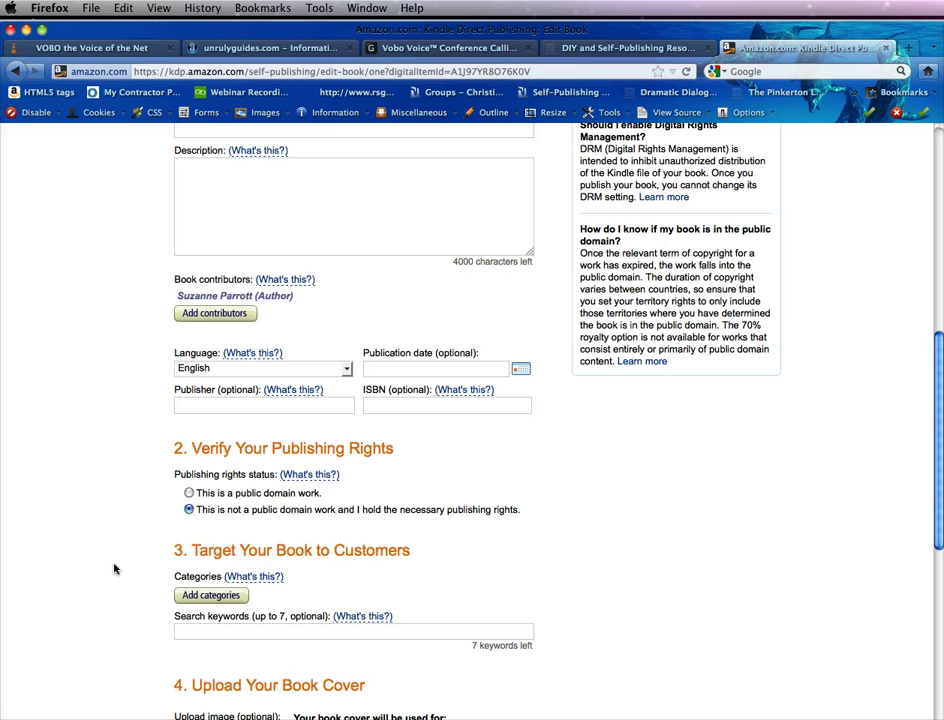
Open the category selection for the book in the customer targeting section
{"action": "scroll", "coordinate": [114, 569], "scroll_direction": "down", "scroll_amount": 3}
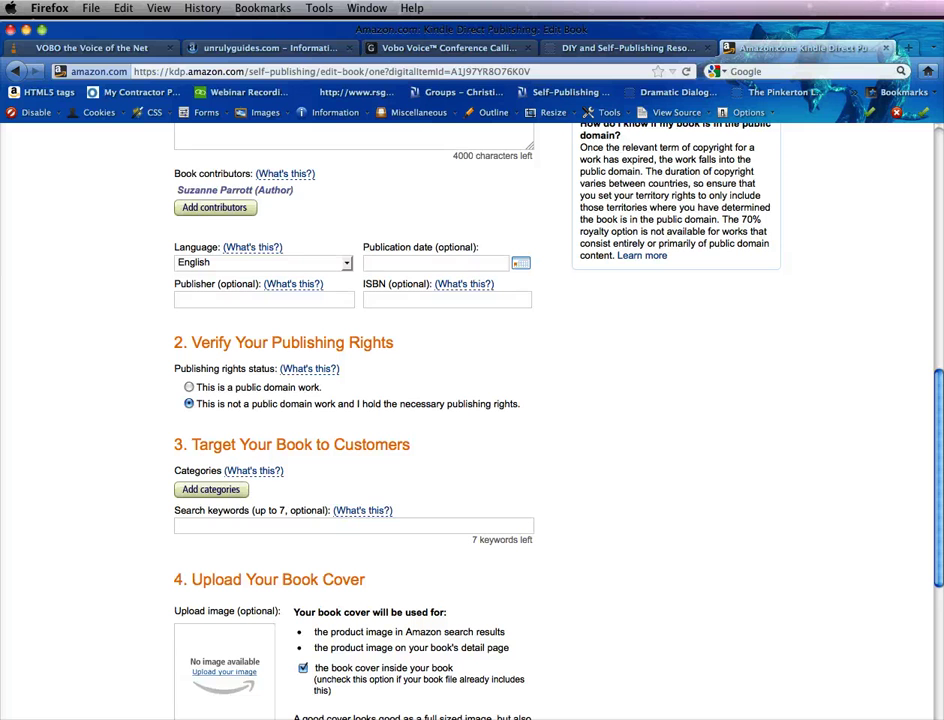
{"action": "left_click", "coordinate": [24, 718]}
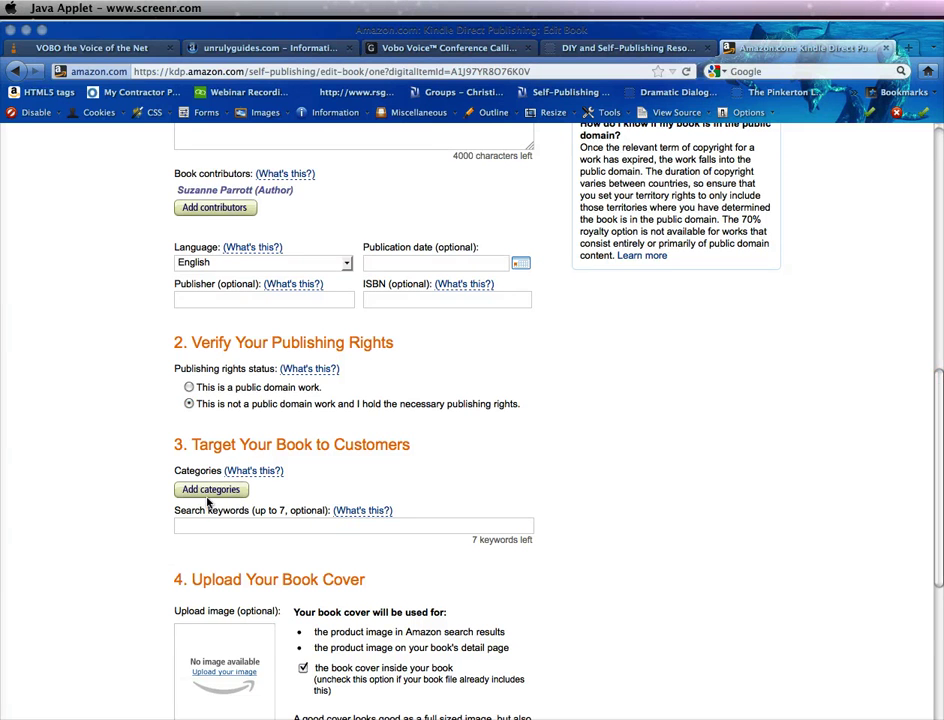
{"action": "left_click", "coordinate": [145, 500]}
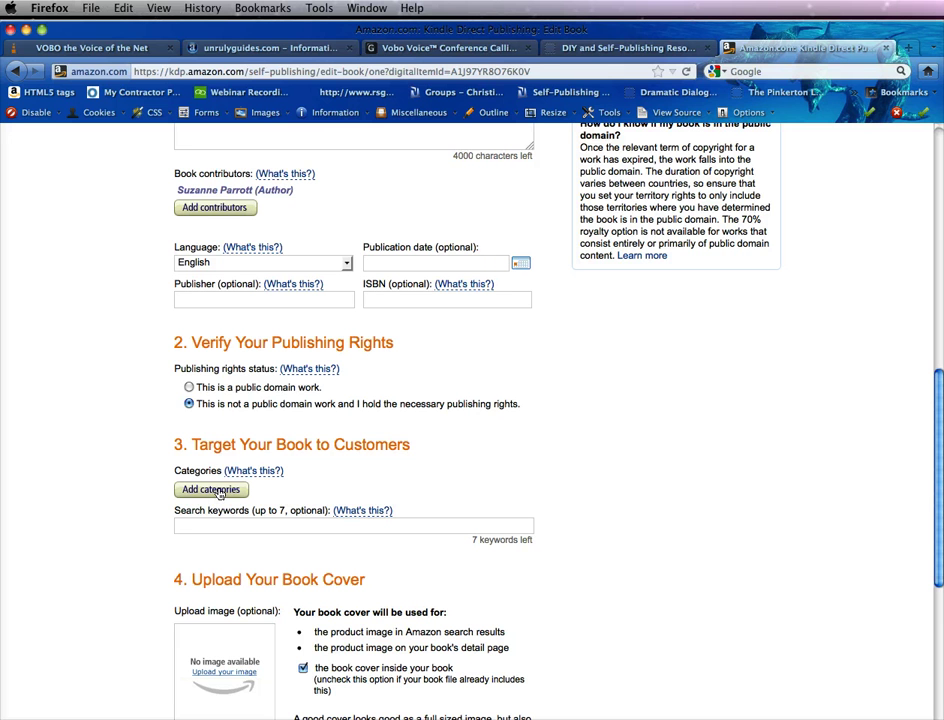
{"action": "left_click", "coordinate": [214, 489]}
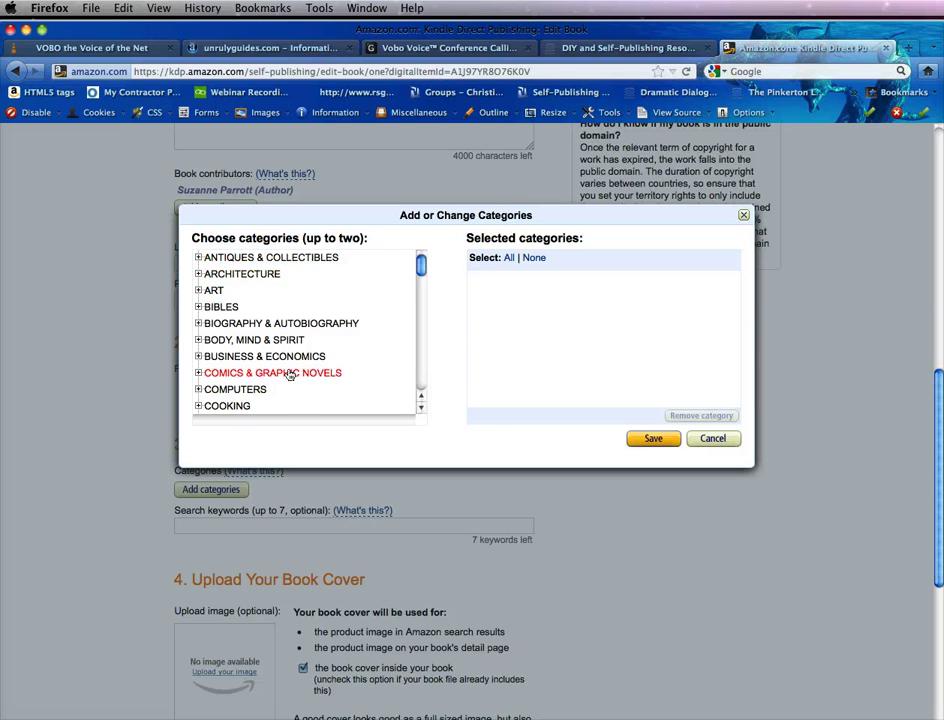
Examine the list of main book categories, including the subcategories under ART
{"action": "scroll", "coordinate": [242, 274], "scroll_direction": "down", "scroll_amount": 1}
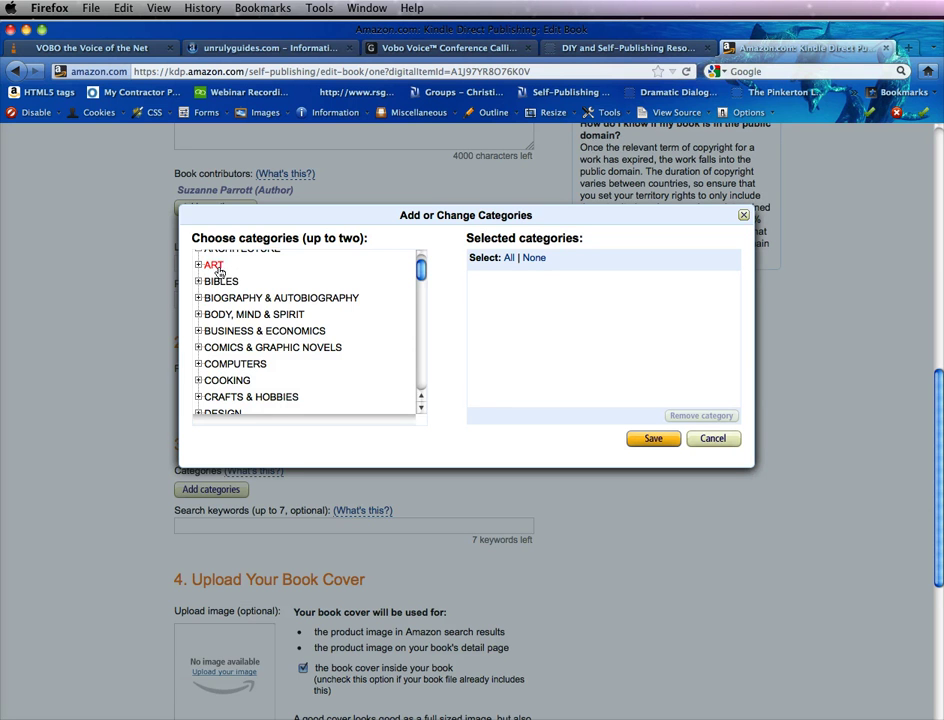
{"action": "left_click", "coordinate": [218, 270]}
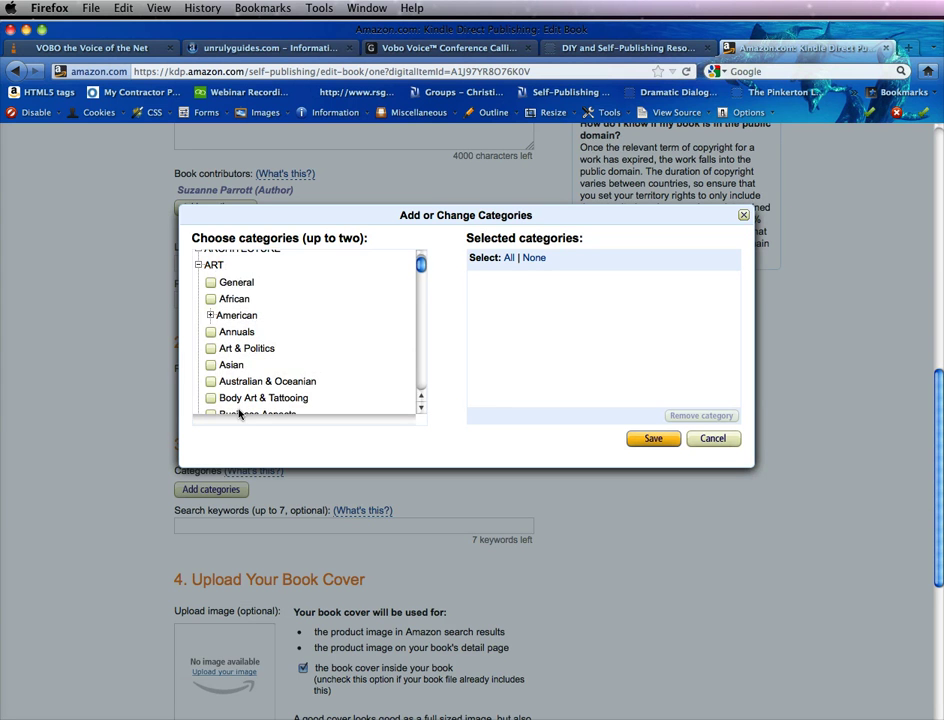
{"action": "left_click", "coordinate": [212, 265]}
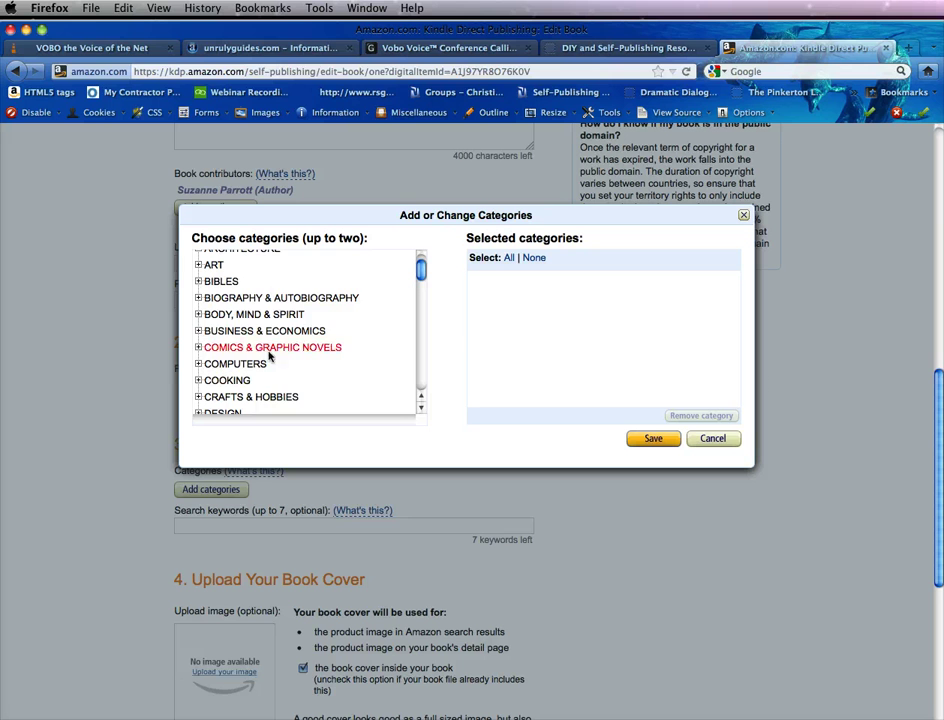
{"action": "scroll", "coordinate": [280, 375], "scroll_direction": "down", "scroll_amount": 10}
{"action": "scroll", "coordinate": [283, 377], "scroll_direction": "down", "scroll_amount": 3}
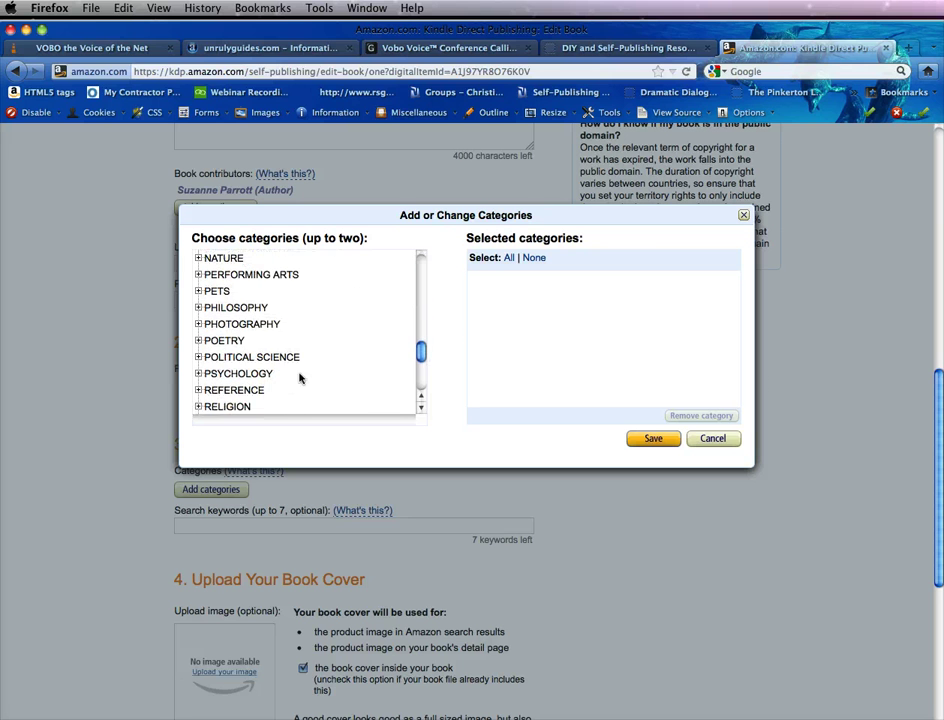
{"action": "scroll", "coordinate": [300, 377], "scroll_direction": "up", "scroll_amount": 12}
{"action": "scroll", "coordinate": [300, 377], "scroll_direction": "up", "scroll_amount": 3}
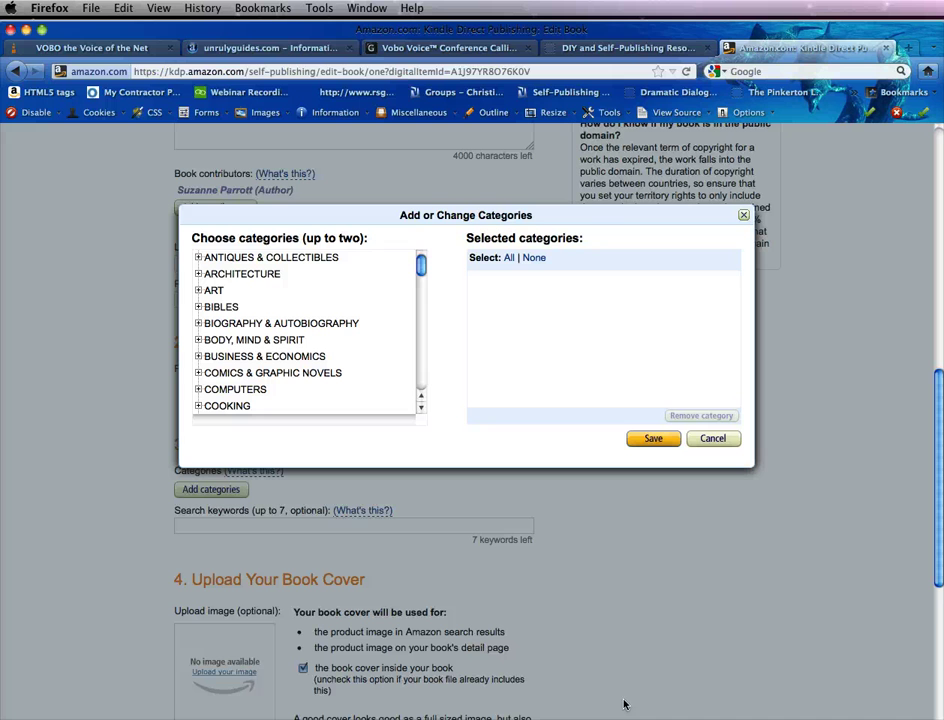
Select FICTION > Mystery & Detective > Historical as the first book category
{"action": "scroll", "coordinate": [353, 318], "scroll_direction": "down", "scroll_amount": 1}
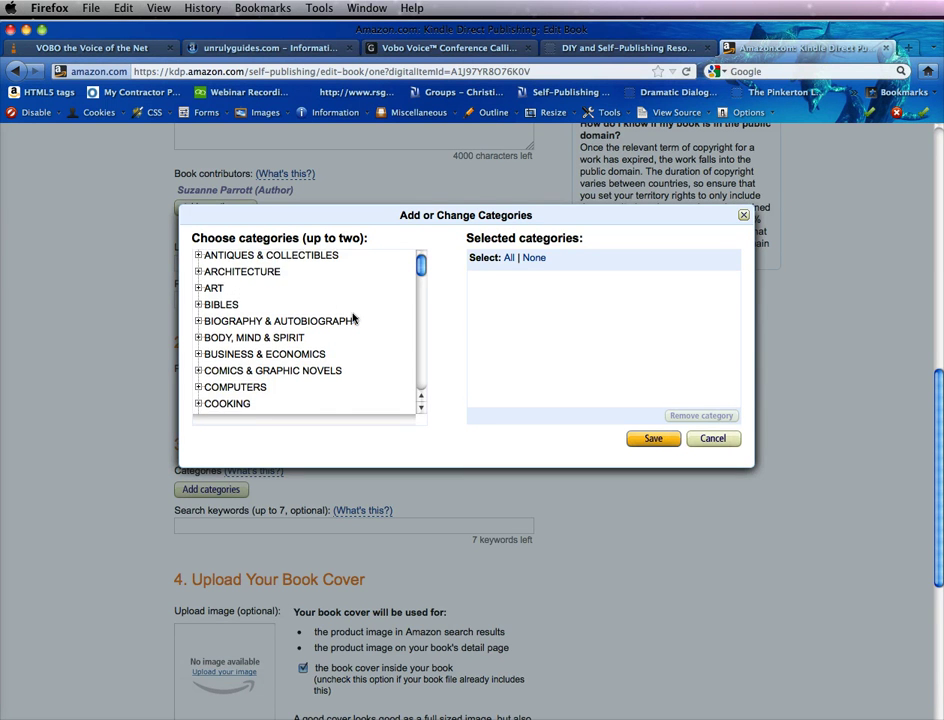
{"action": "scroll", "coordinate": [353, 318], "scroll_direction": "down", "scroll_amount": 3}
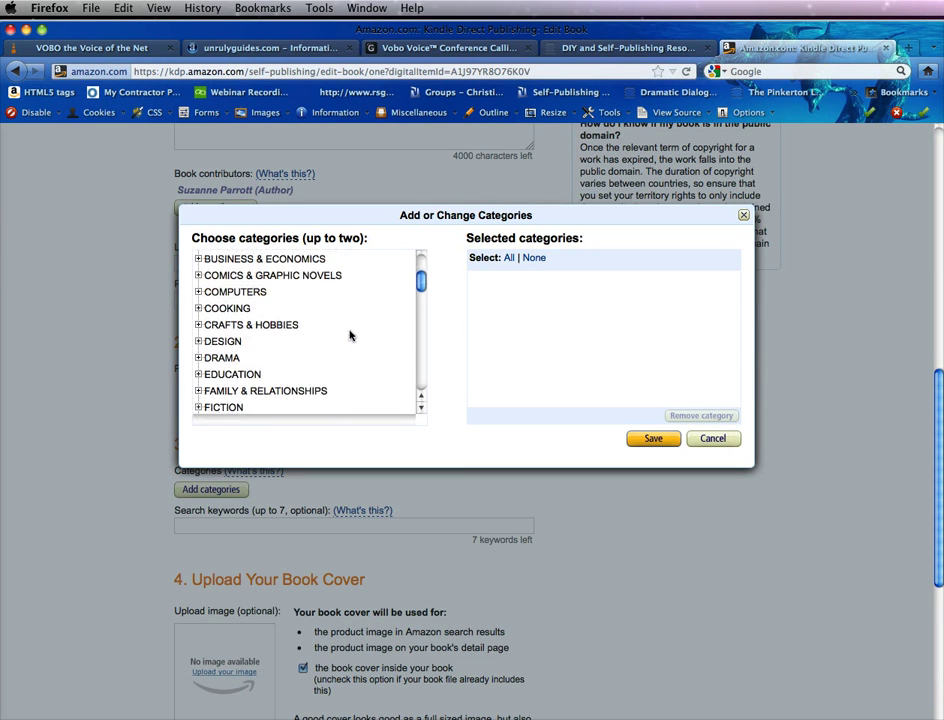
{"action": "scroll", "coordinate": [350, 335], "scroll_direction": "down", "scroll_amount": 2}
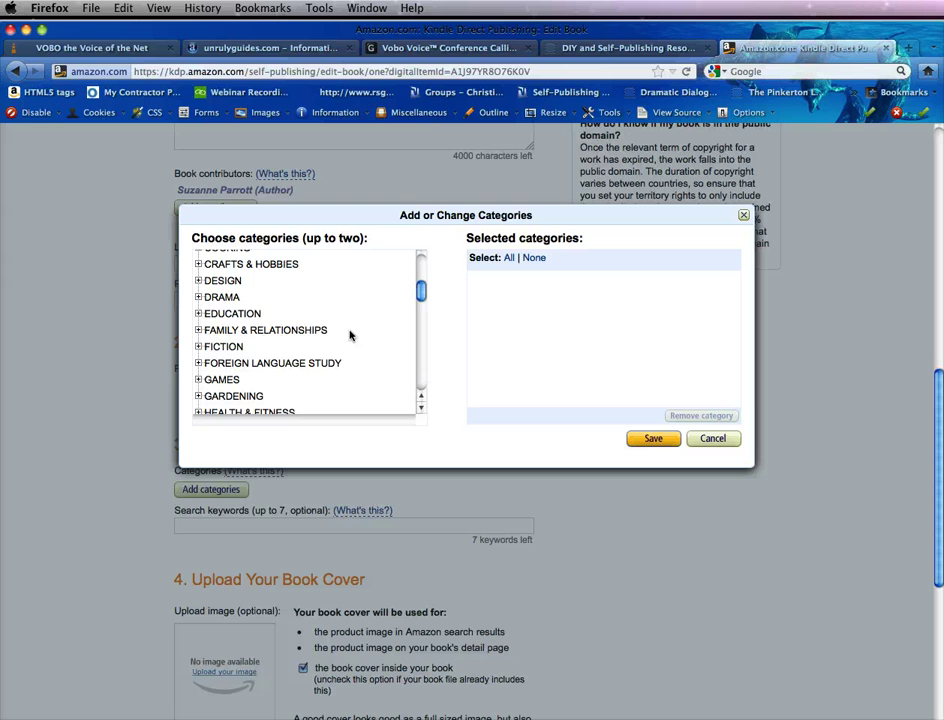
{"action": "left_click", "coordinate": [223, 348]}
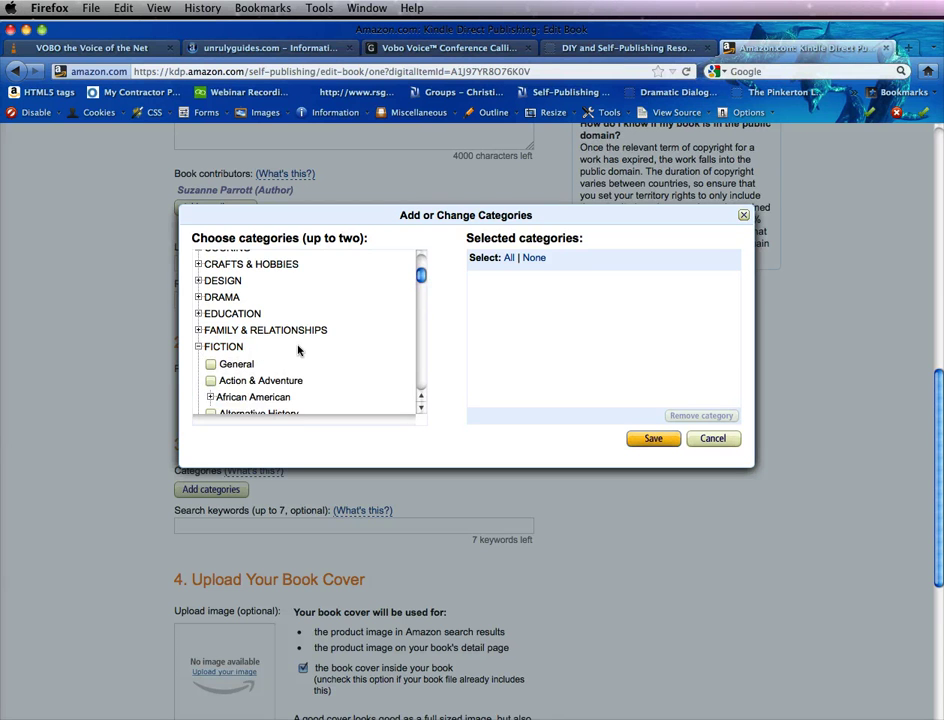
{"action": "scroll", "coordinate": [339, 361], "scroll_direction": "down", "scroll_amount": 3}
{"action": "scroll", "coordinate": [339, 361], "scroll_direction": "down", "scroll_amount": 2}
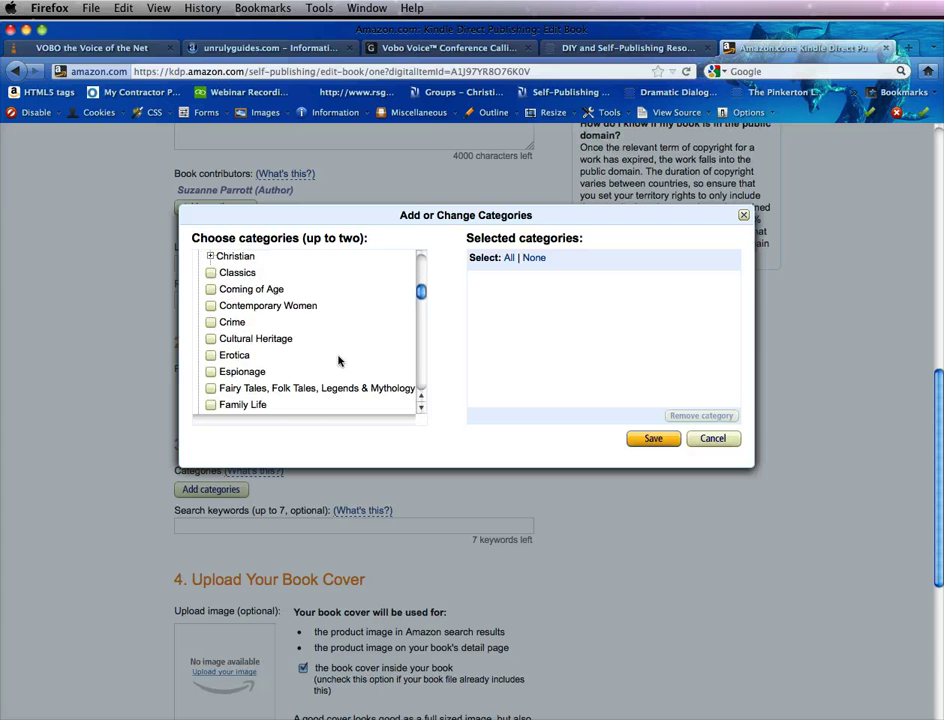
{"action": "scroll", "coordinate": [339, 361], "scroll_direction": "down", "scroll_amount": 2}
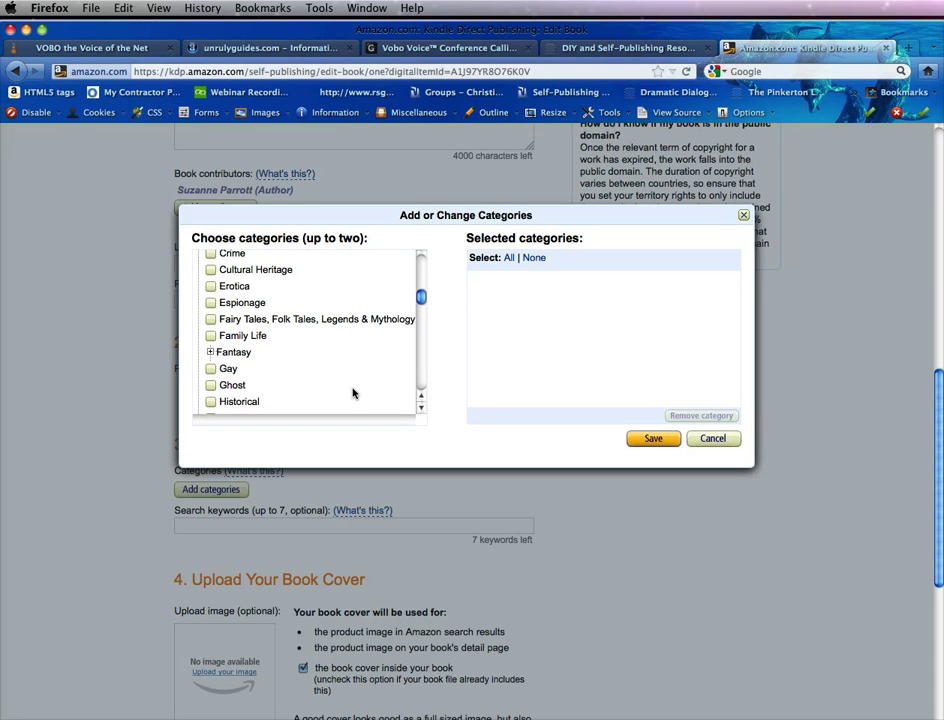
{"action": "scroll", "coordinate": [352, 392], "scroll_direction": "down", "scroll_amount": 3}
{"action": "scroll", "coordinate": [300, 384], "scroll_direction": "down", "scroll_amount": 3}
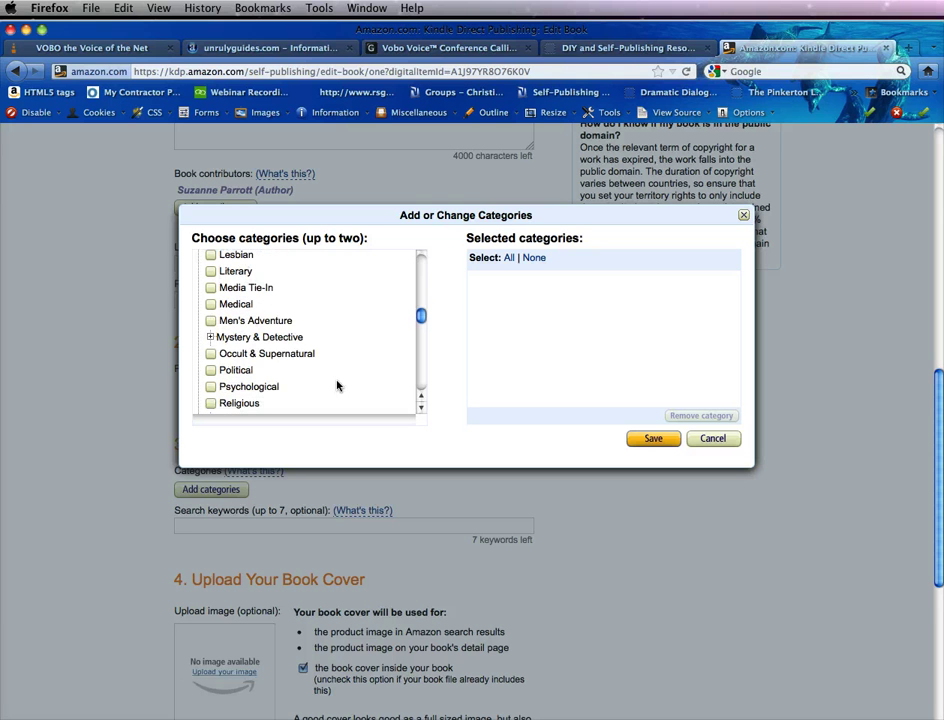
{"action": "left_click", "coordinate": [254, 340]}
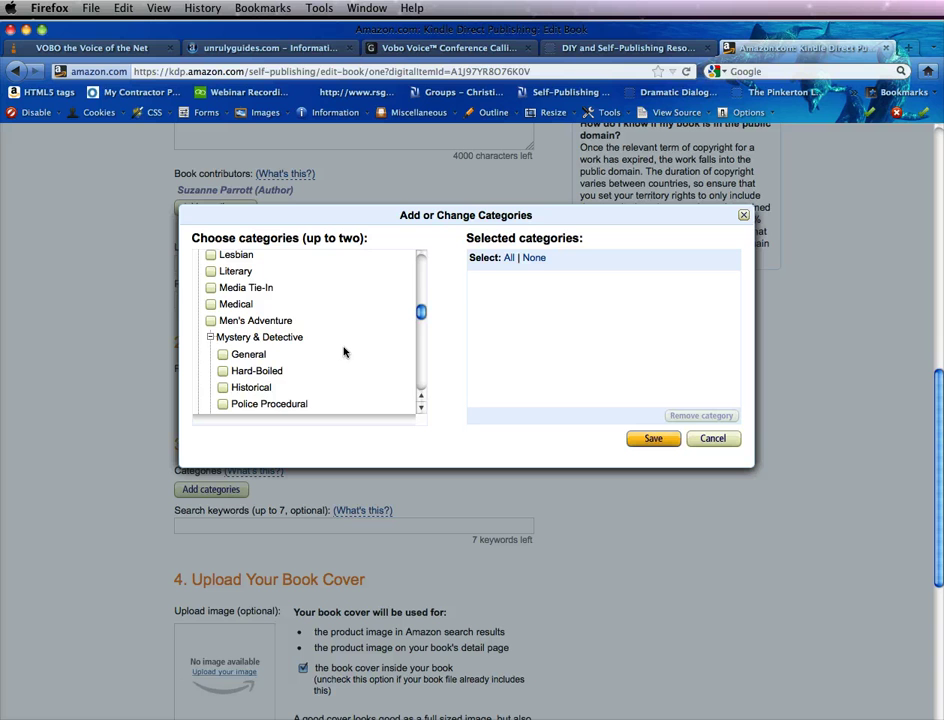
{"action": "scroll", "coordinate": [343, 352], "scroll_direction": "down", "scroll_amount": 1}
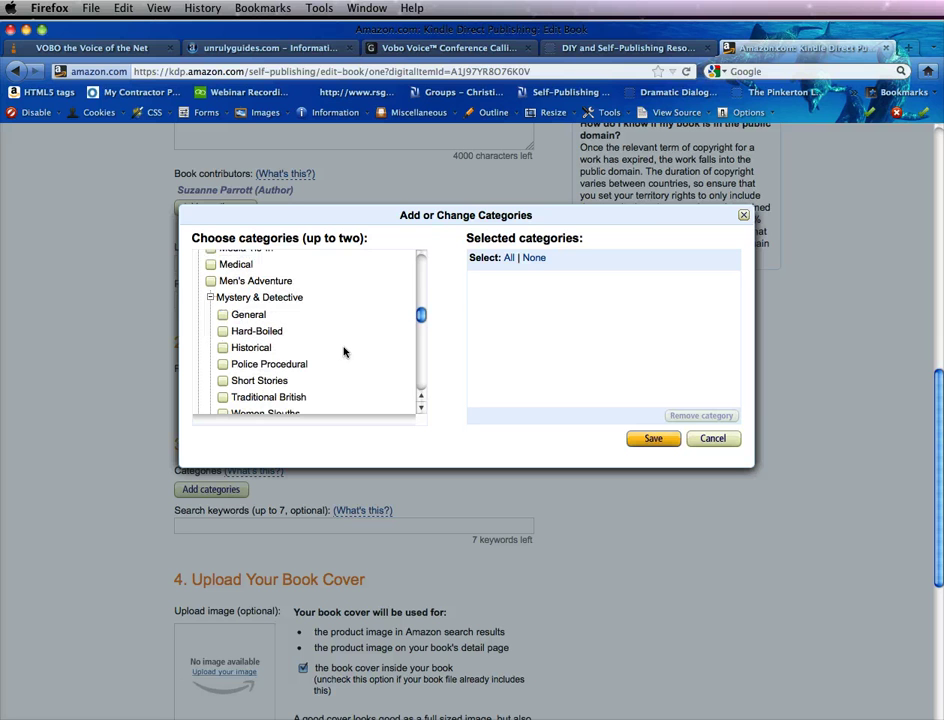
{"action": "left_click", "coordinate": [223, 348]}
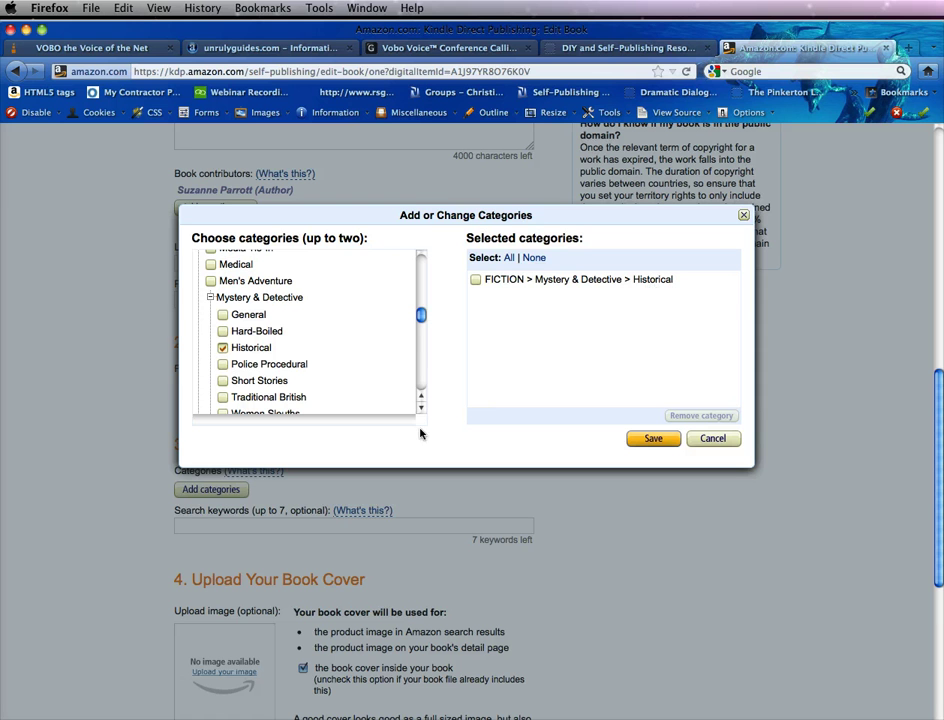
Add FICTION > Mystery & Detective > Women Sleuths as the second category, and try Psychological as a third
{"action": "scroll", "coordinate": [368, 362], "scroll_direction": "down", "scroll_amount": 3}
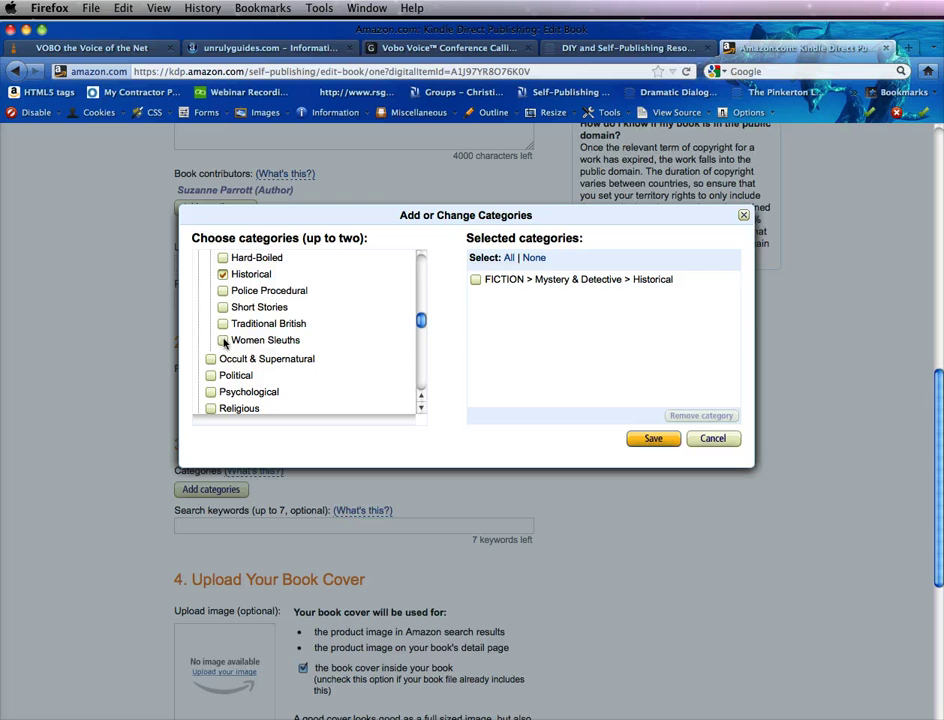
{"action": "left_click", "coordinate": [224, 342]}
{"action": "scroll", "coordinate": [340, 362], "scroll_direction": "down", "scroll_amount": 3}
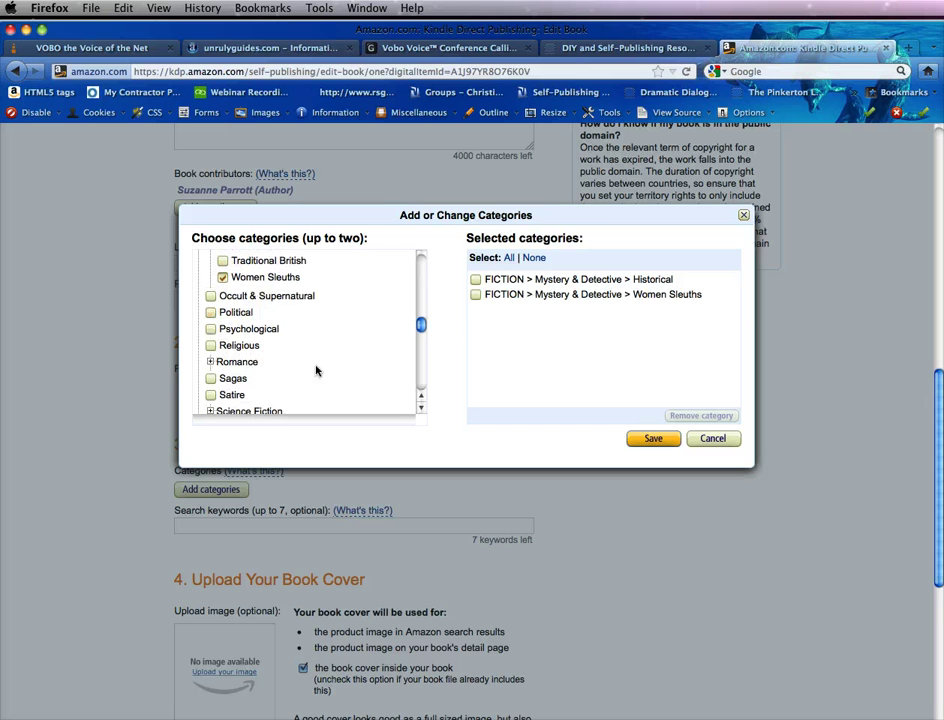
{"action": "left_click", "coordinate": [212, 330]}
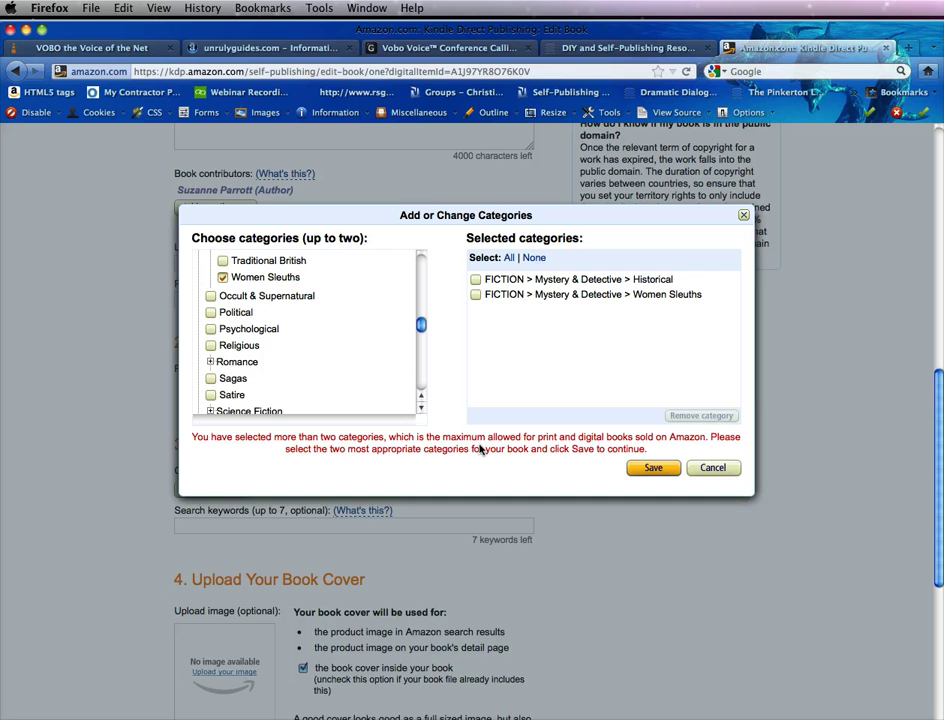
Replace the Women Sleuths category with FICTION > Psychological and save the category selection
{"action": "left_click", "coordinate": [476, 295]}
{"action": "left_click", "coordinate": [697, 418]}
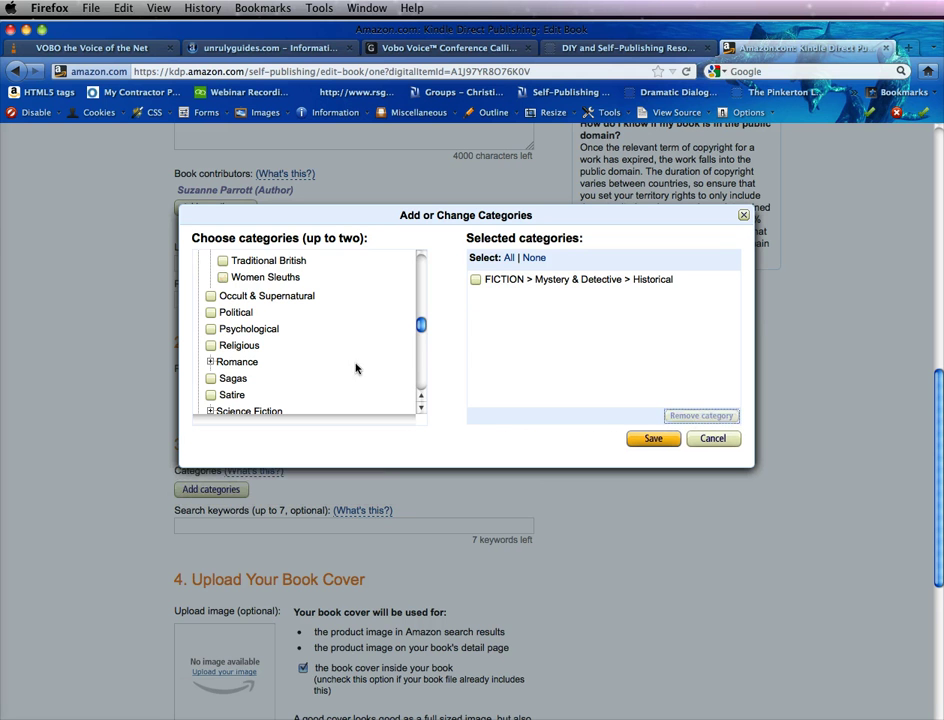
{"action": "left_click", "coordinate": [210, 329]}
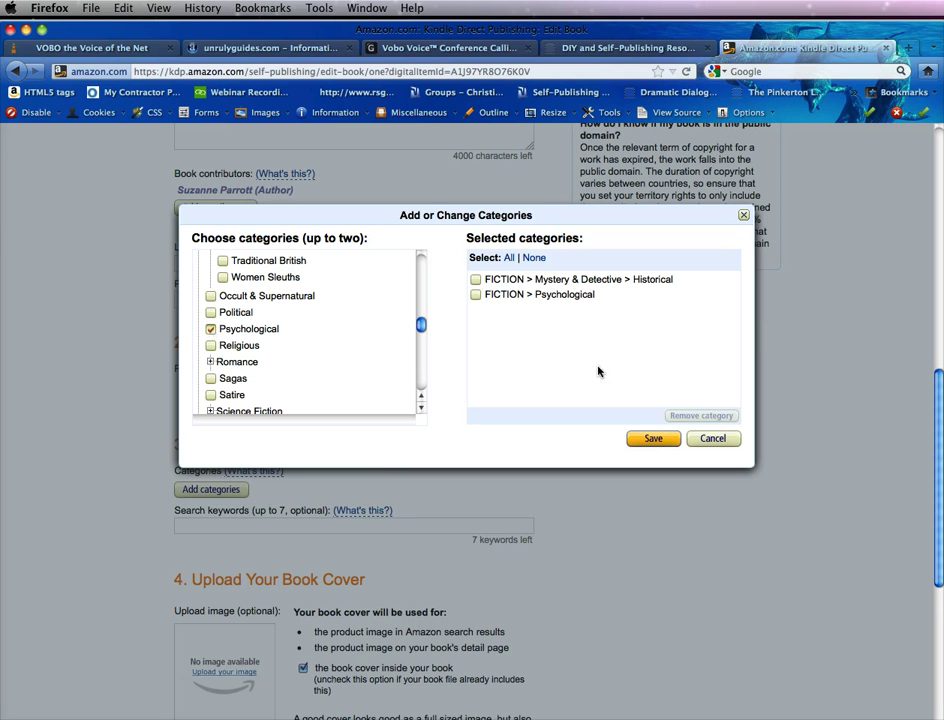
{"action": "left_click", "coordinate": [652, 440]}
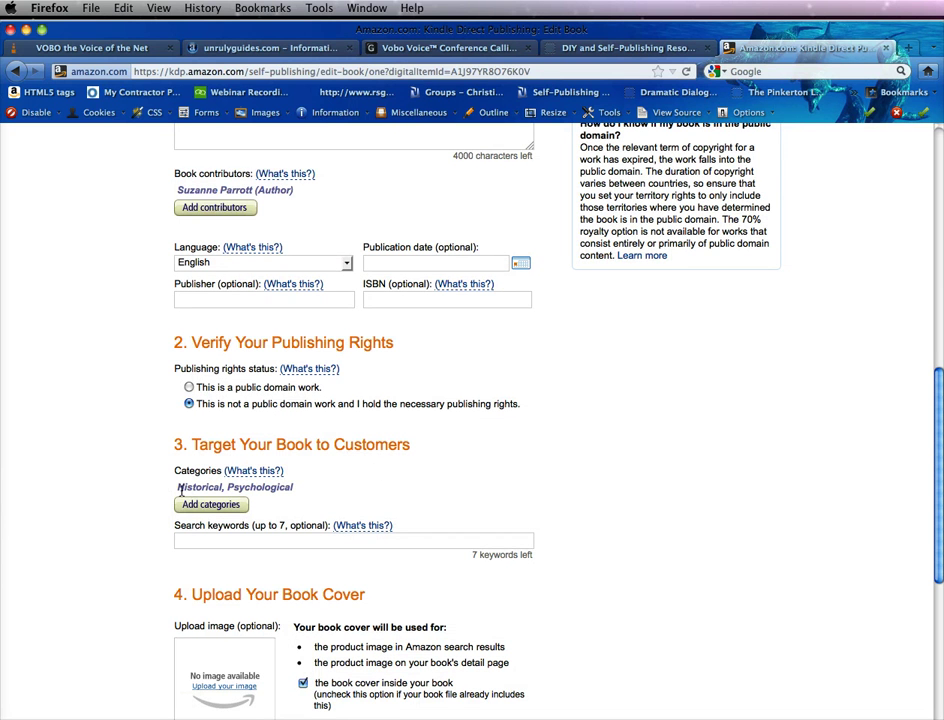